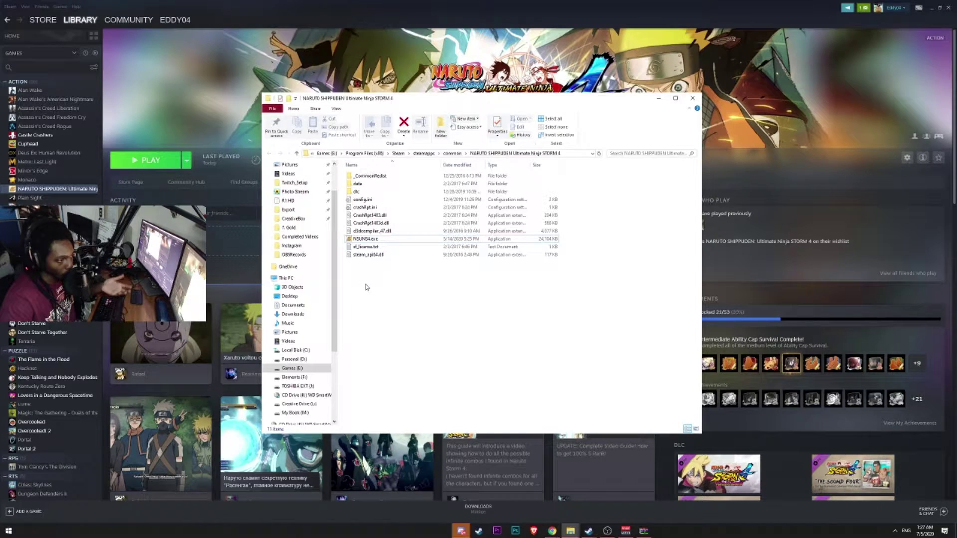
- Launch NSUNS4.exe directly from the Naruto Storm 4 install folder
double_click(366, 238)
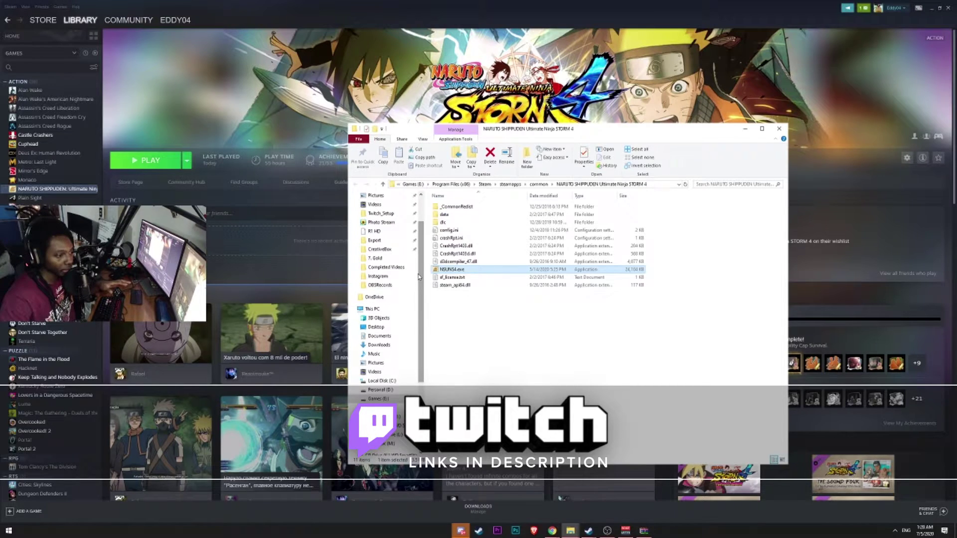
- Enable PlayStation Configuration Support in General Controller Settings and close Steam Settings
click(24, 57)
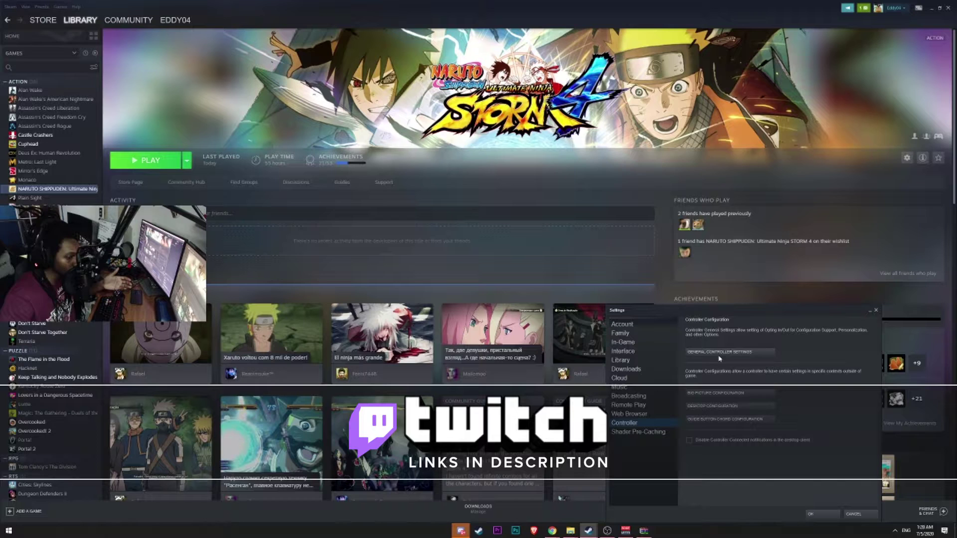
click(720, 351)
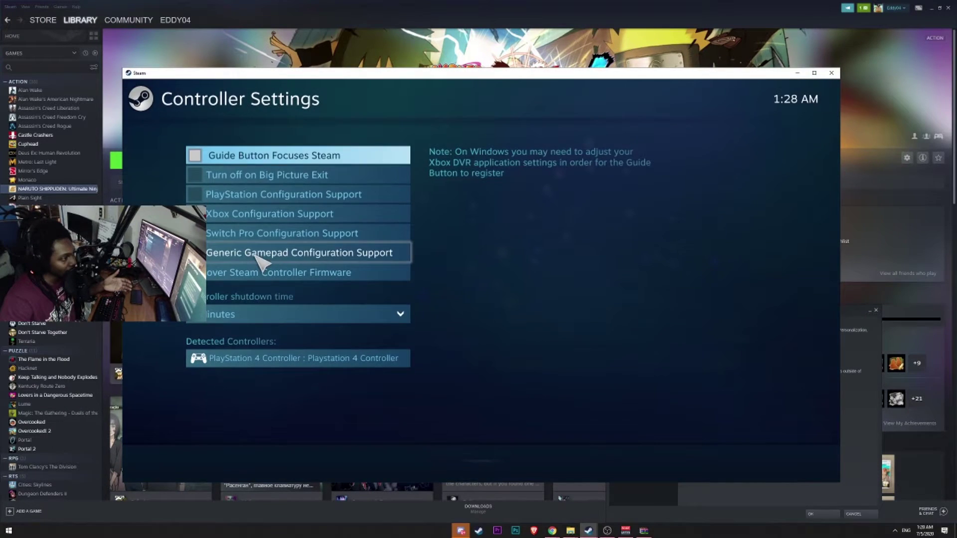
click(254, 196)
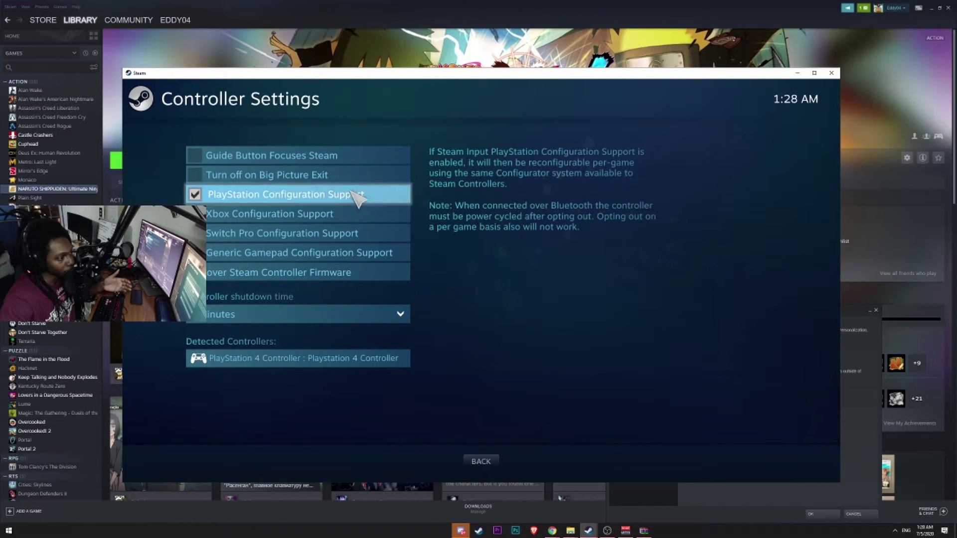
click(481, 462)
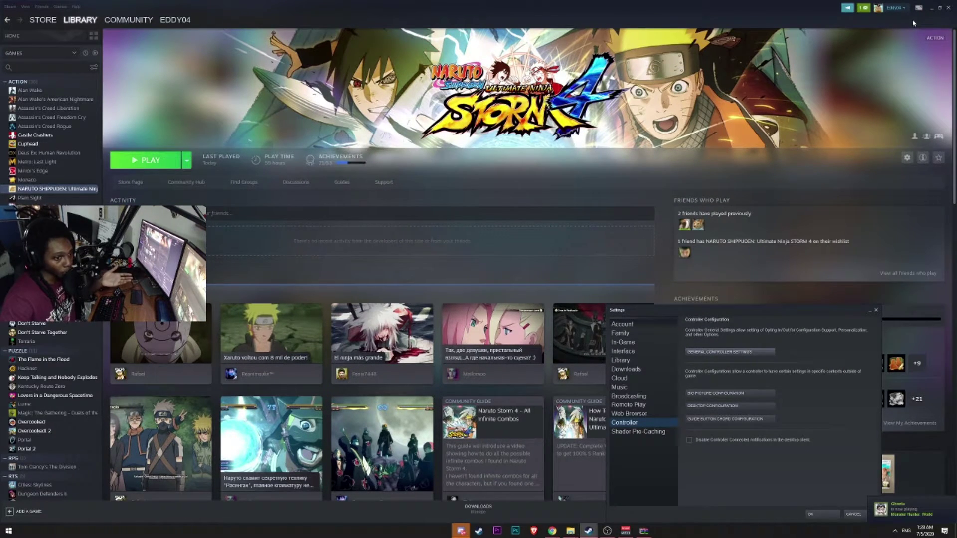
click(188, 162)
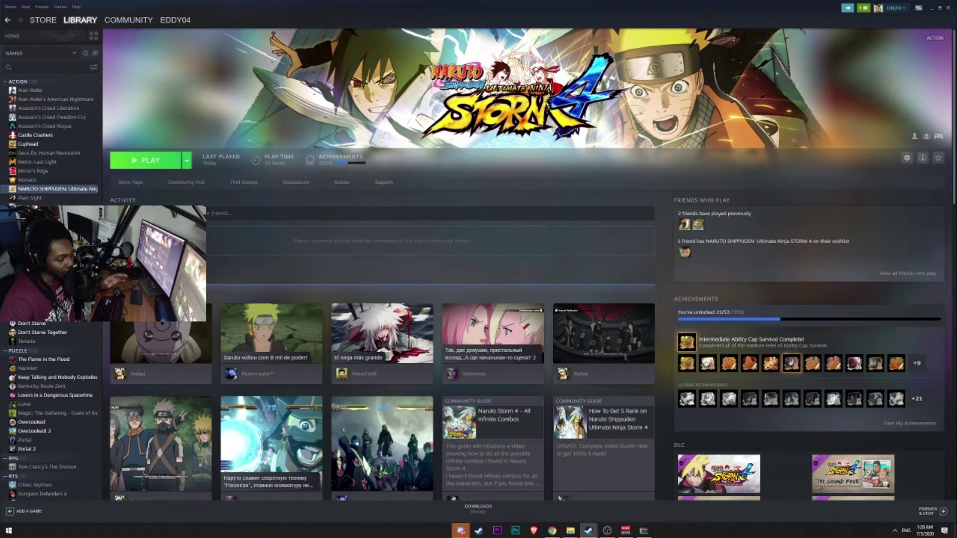
- Start Naruto Storm 4 from its Steam library page with PlayStation support active
click(161, 163)
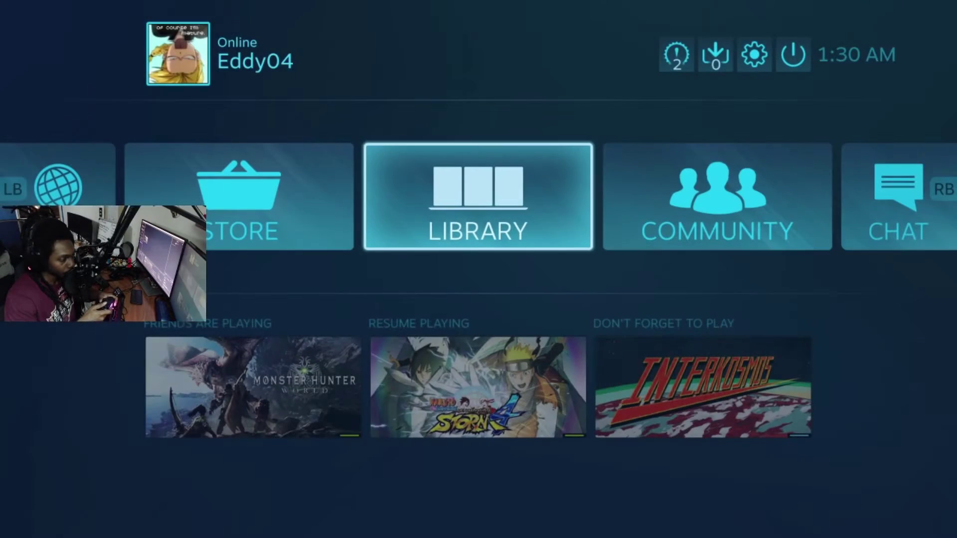
key(Left)
key(Left)
key(Right)
key(Right)
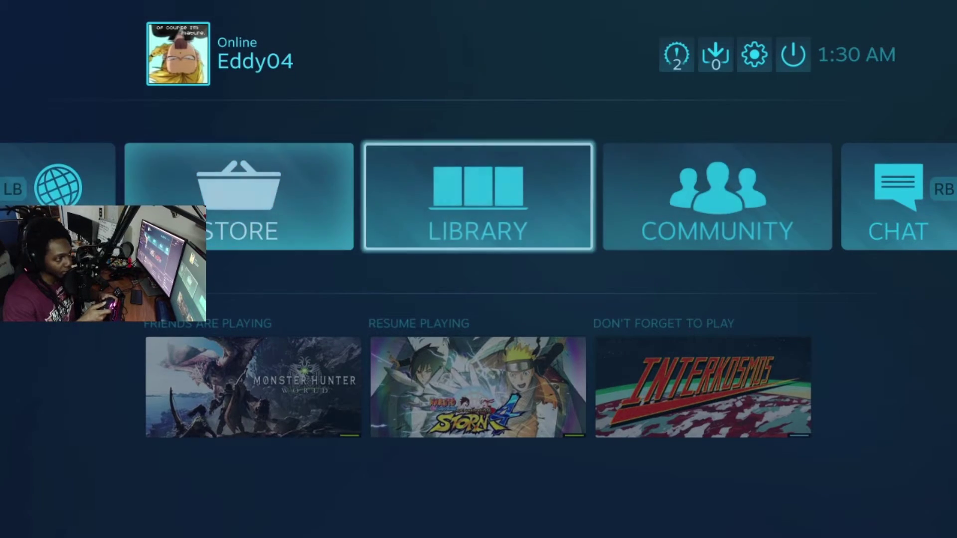
key(Right)
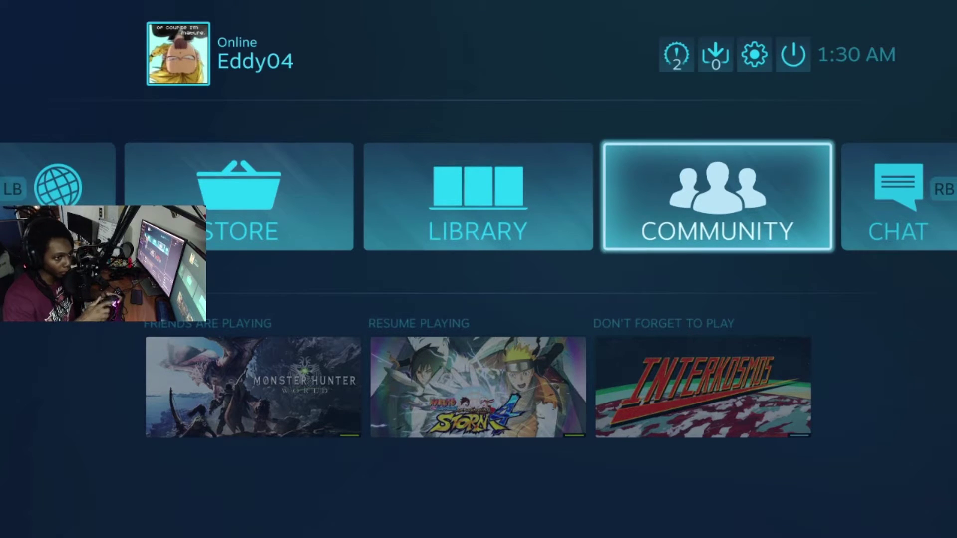
key(Up)
key(Return)
key(Down)
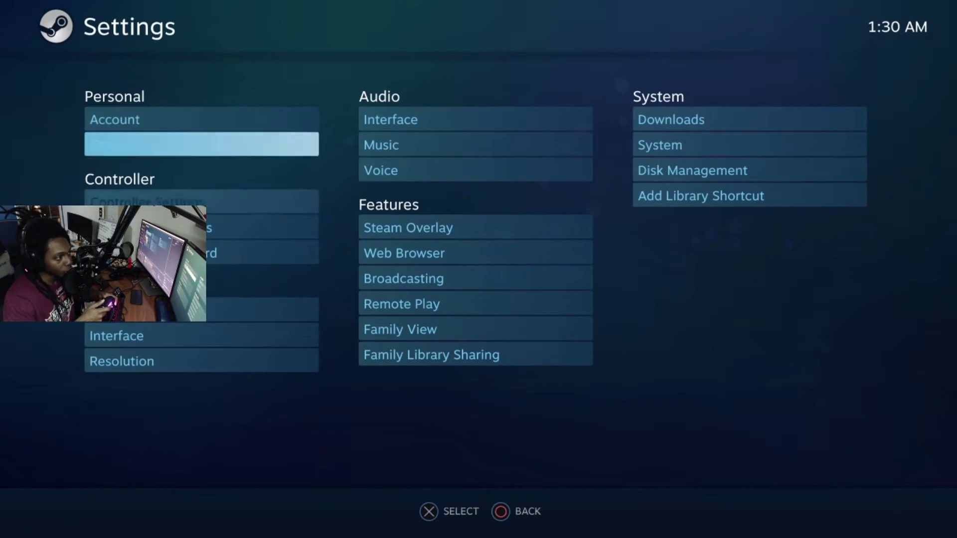
key(Down)
key(Return)
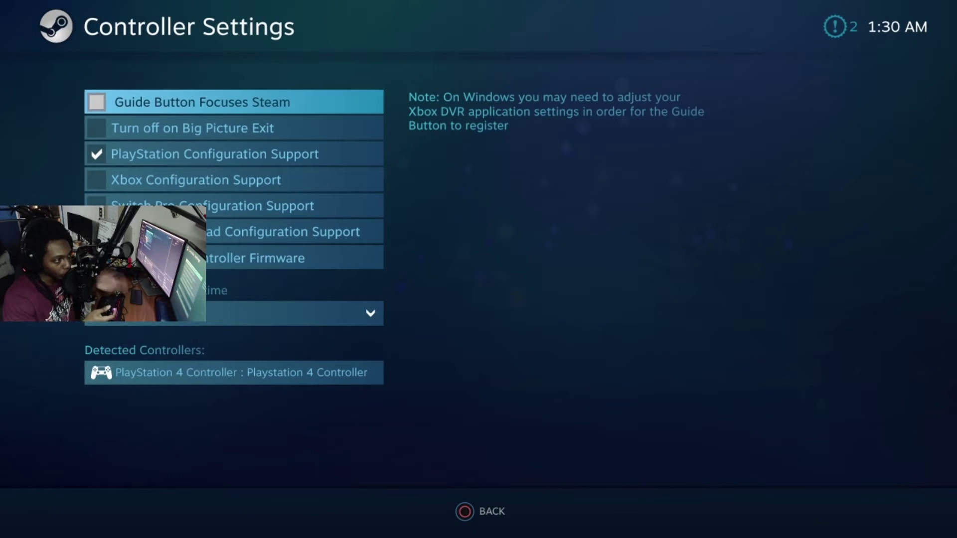
key(Down)
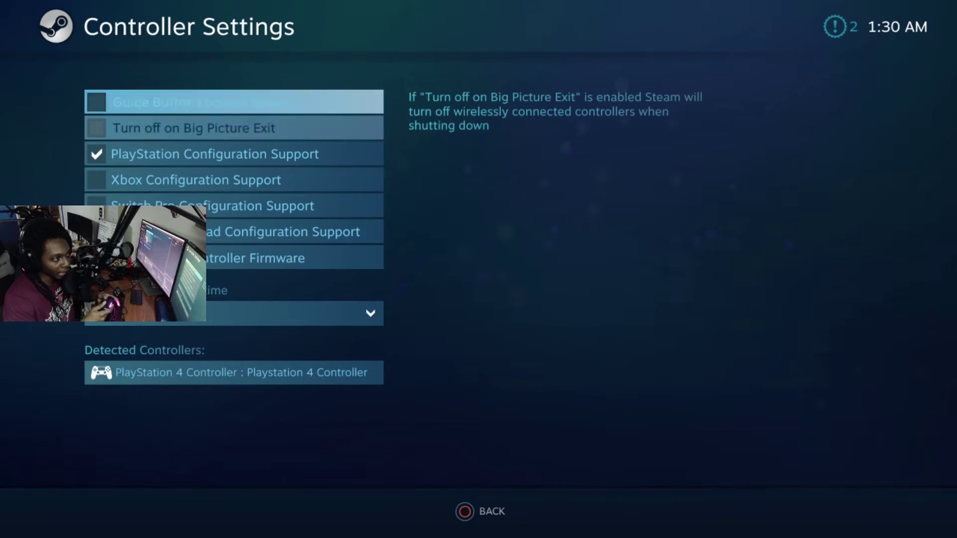
key(Down)
key(Up)
key(Escape)
key(Escape)
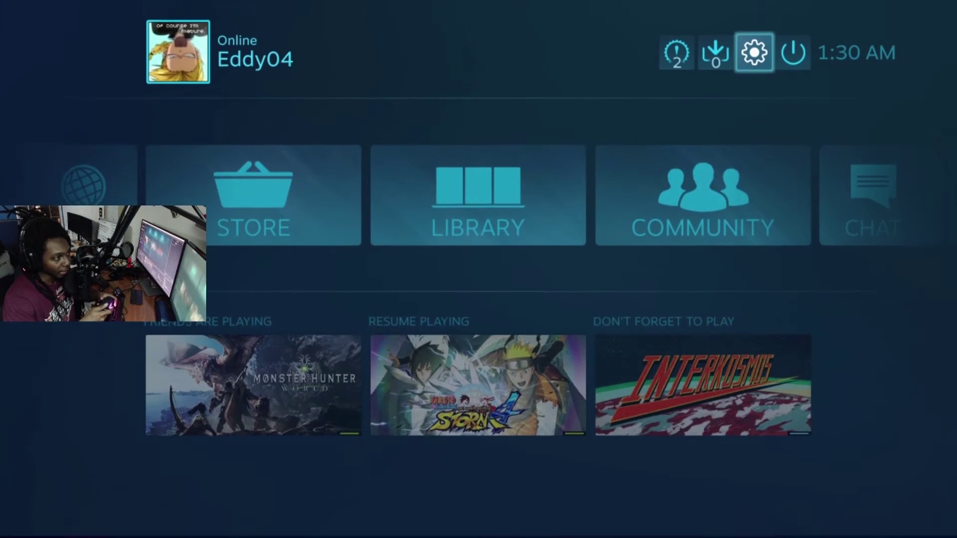
key(Left)
key(Down)
- Navigate from Library to Naruto Storm 4's Manage Game and reach Controller Configuration
key(Right)
key(Return)
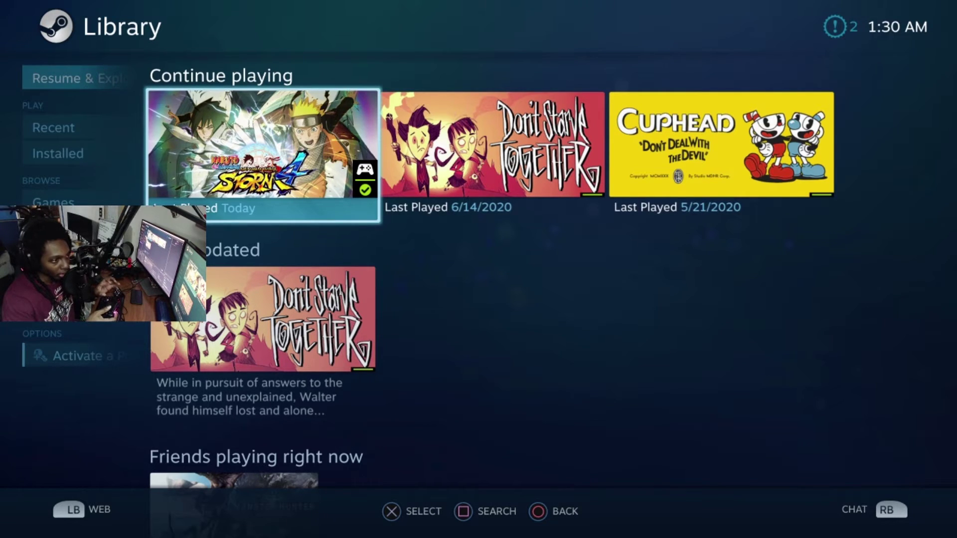
key(Return)
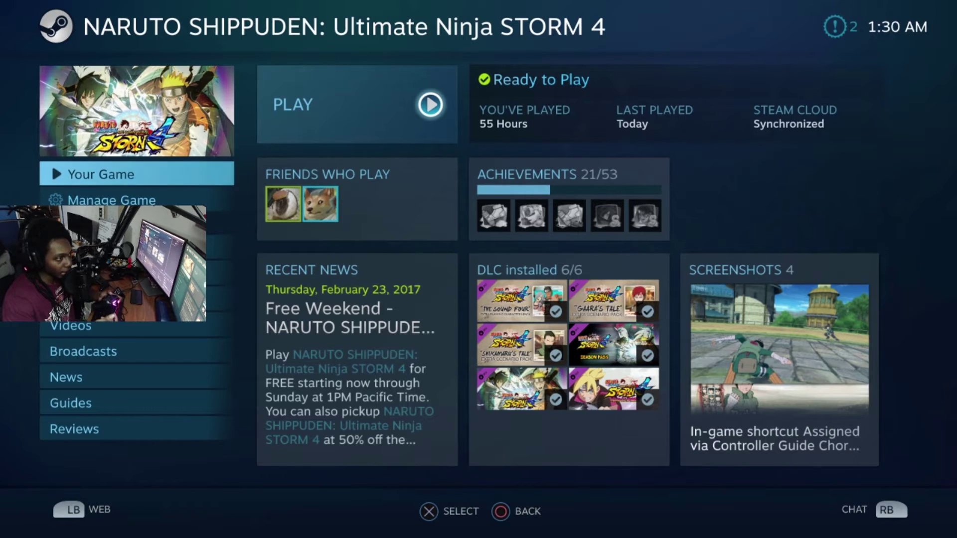
key(Down)
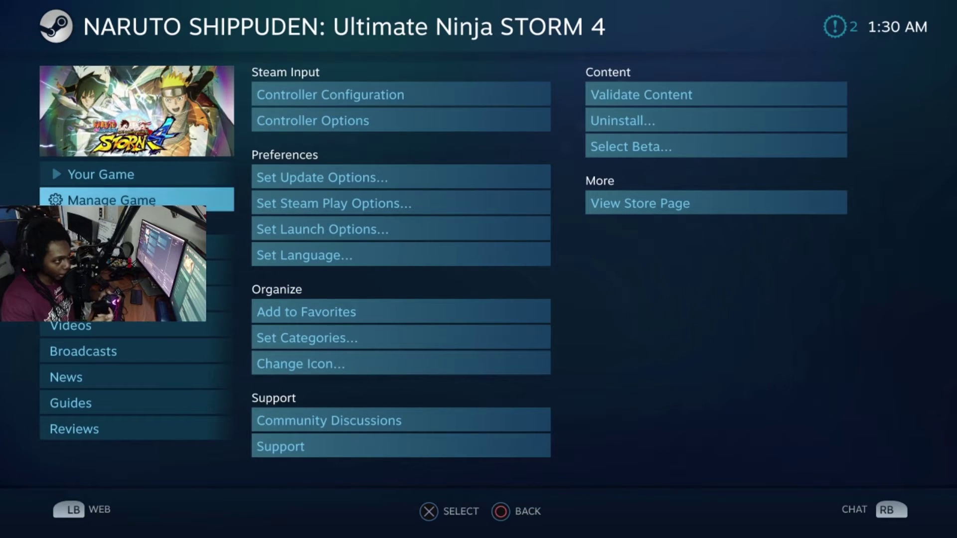
key(Right)
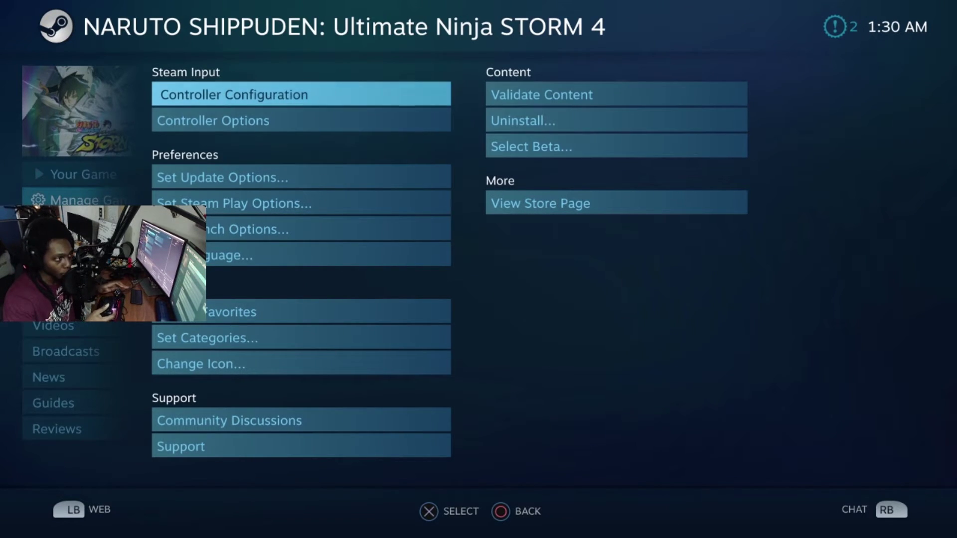
- Show the Naruto Storm 4 Gamepad configuration by CyberConnect2 with its button mappings
key(Return)
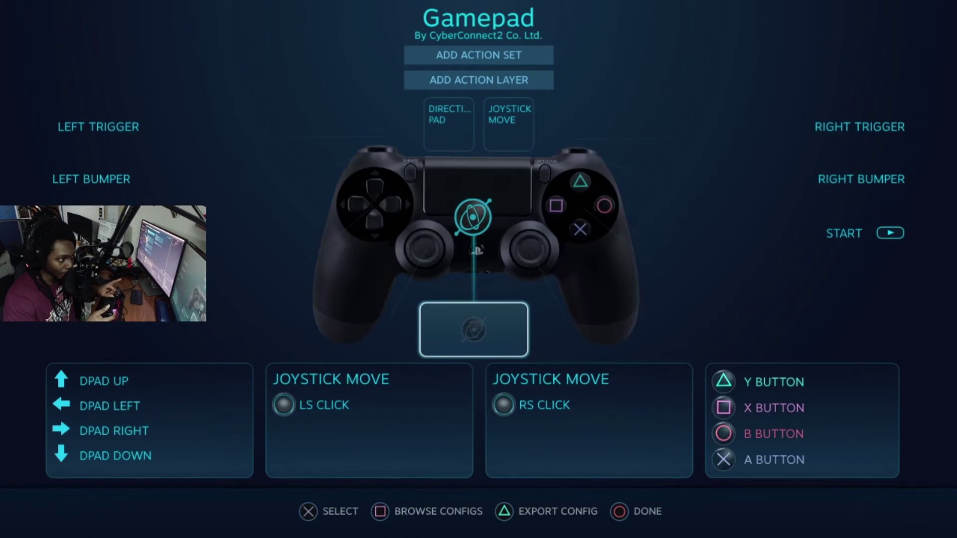